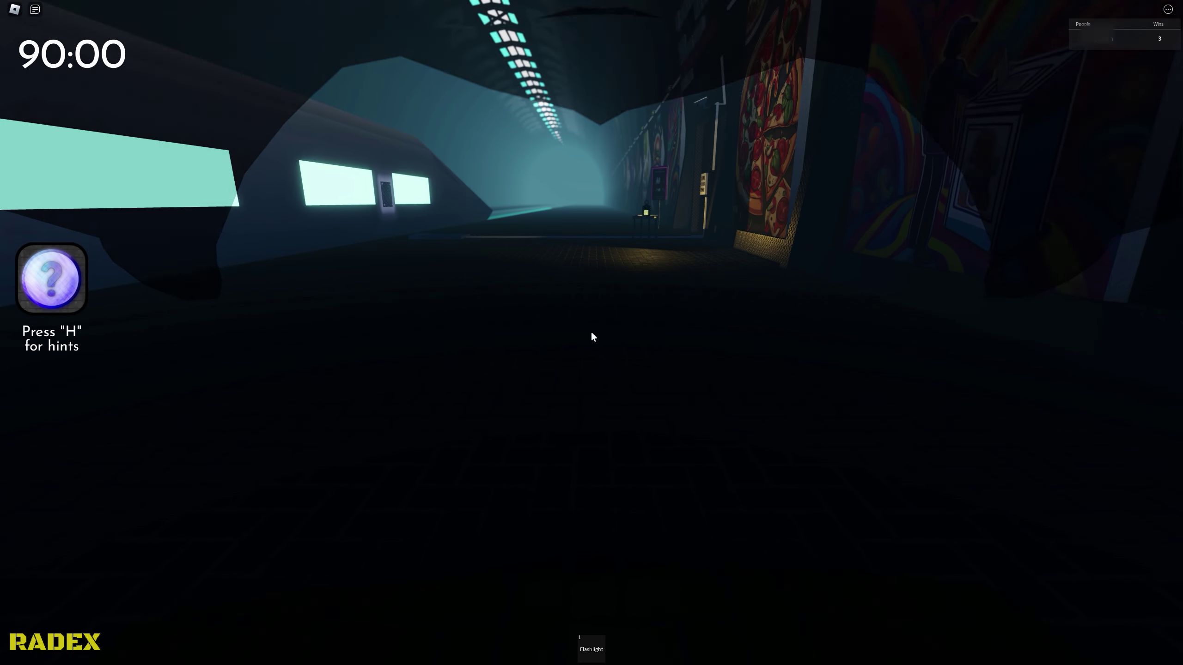
# Equip the flashlight, drop onto the track and pick up the scissors from the ledge.
pyautogui.press('1')
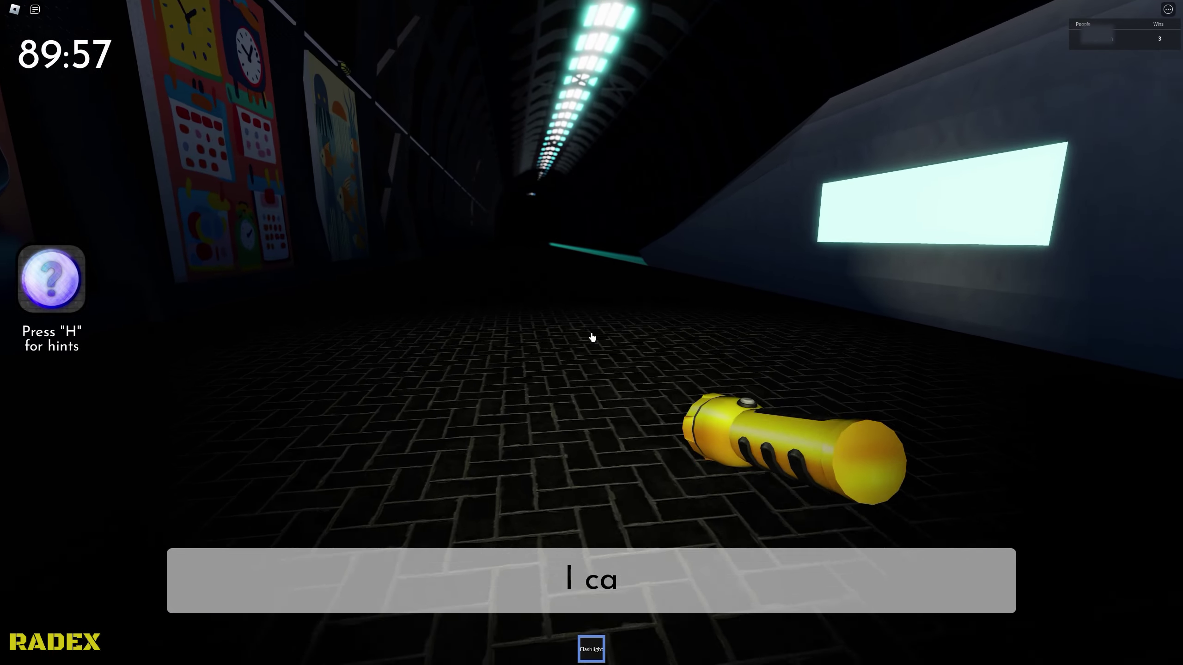
pyautogui.press('w')
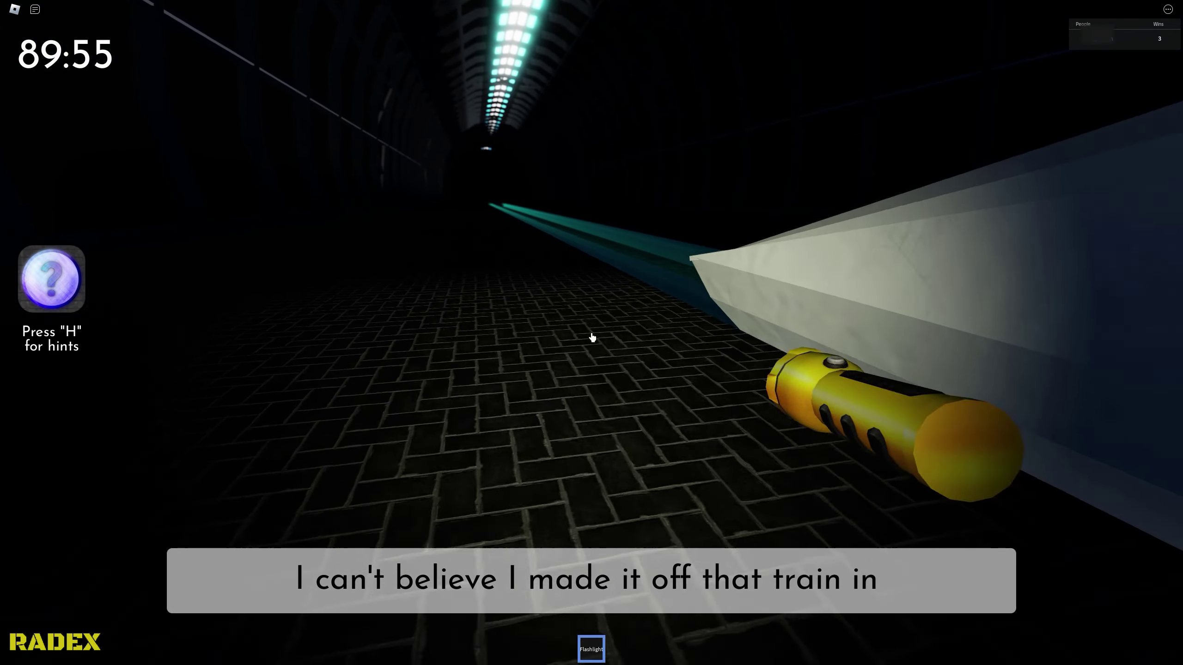
pyautogui.press('w')
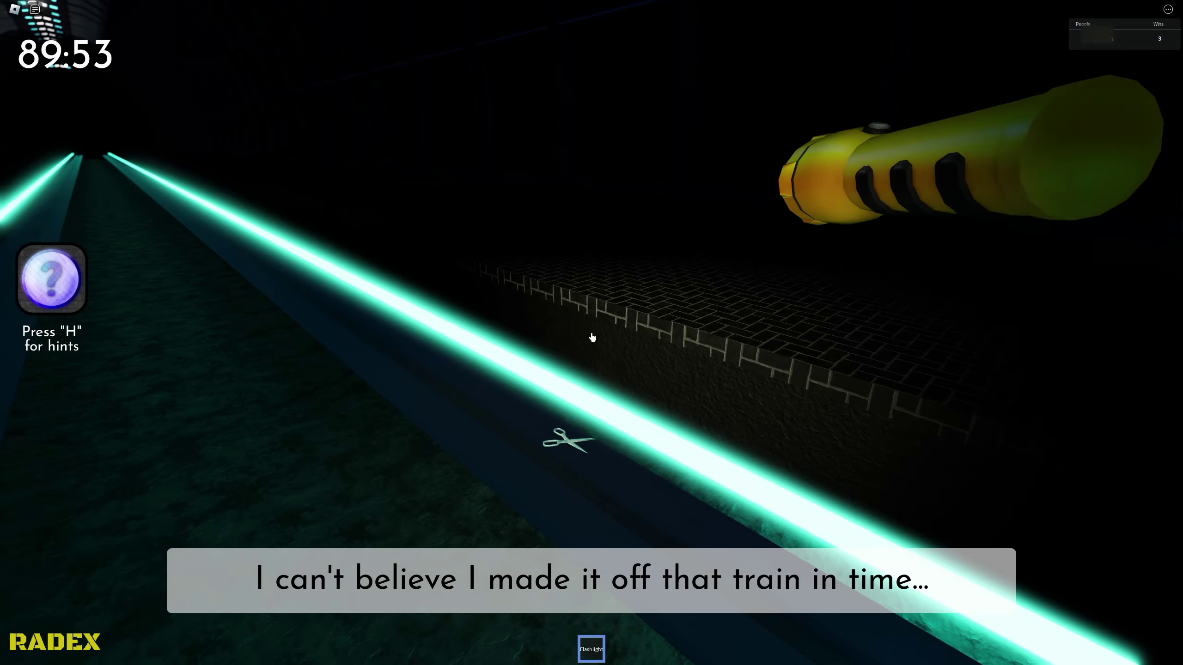
pyautogui.press('w')
pyautogui.press('1')
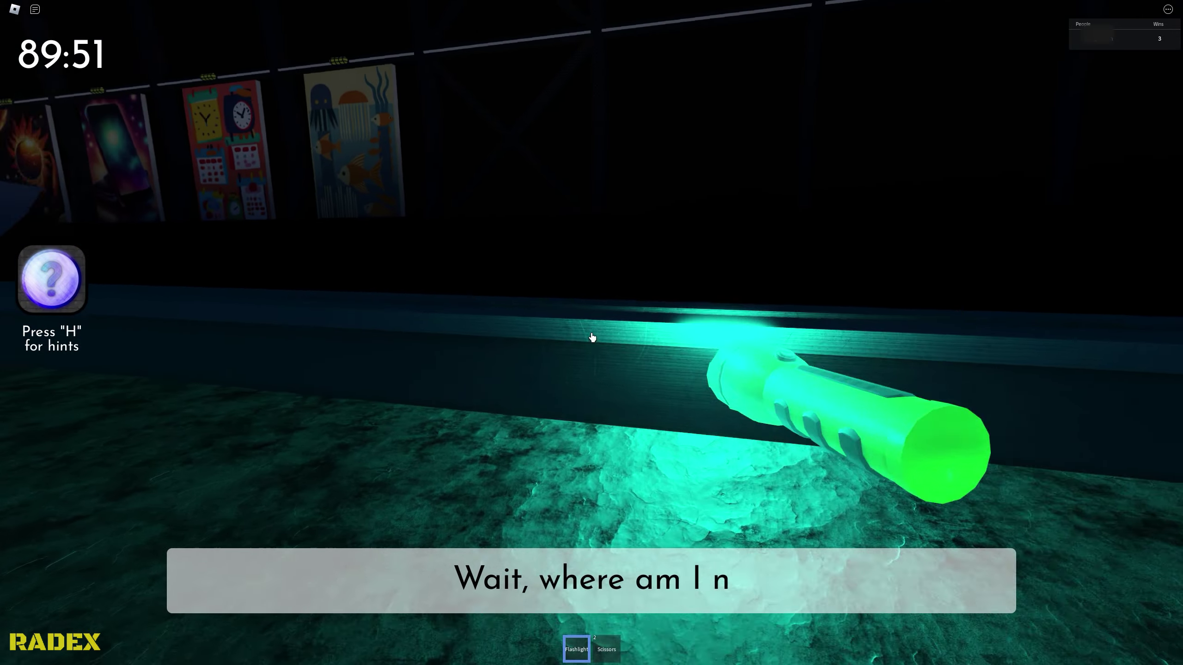
# Walk along the platform past the pizza, dragon and burger murals to the red screwdriver.
pyautogui.press('w')
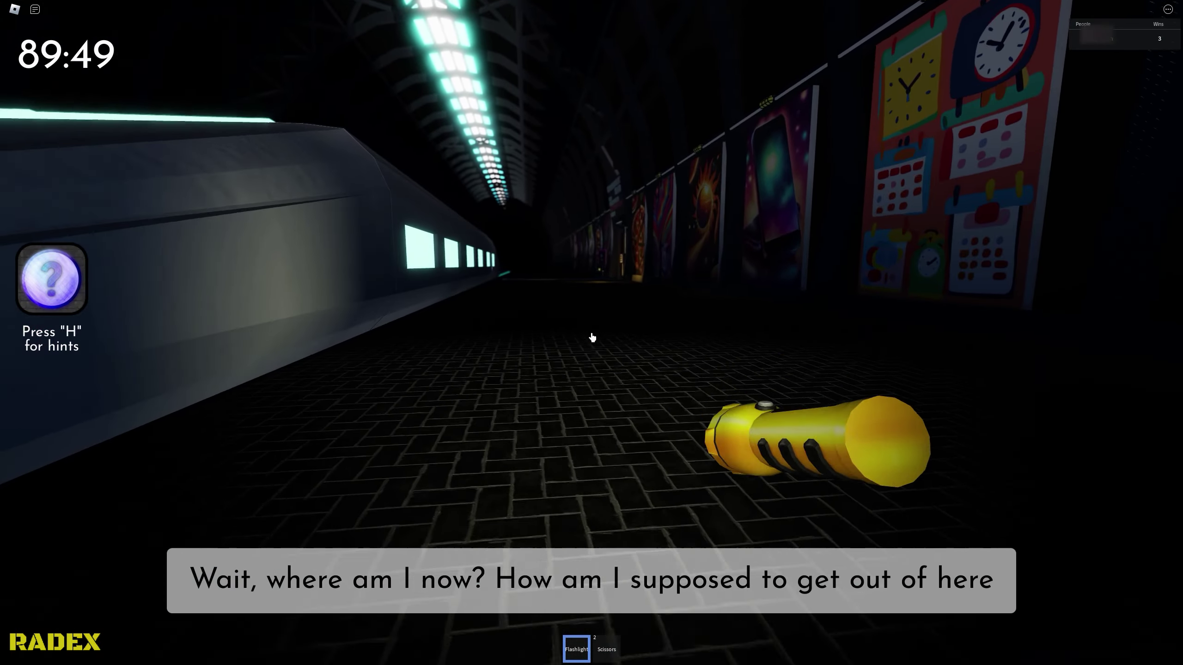
pyautogui.press('w')
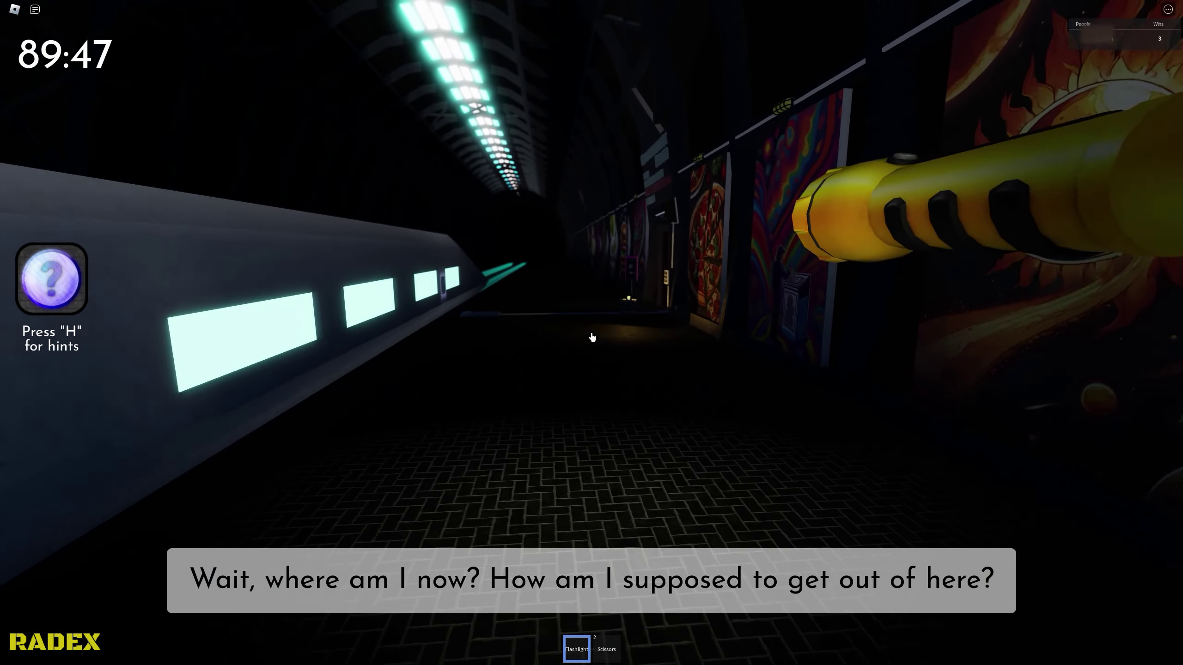
pyautogui.press('w')
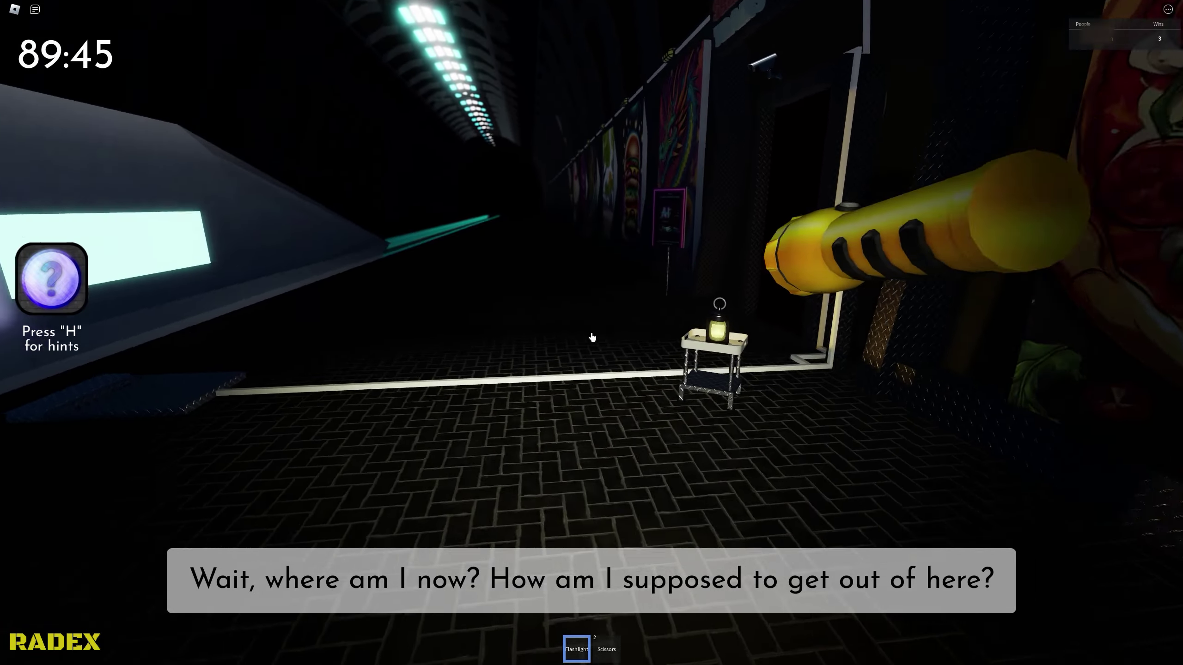
pyautogui.press('w')
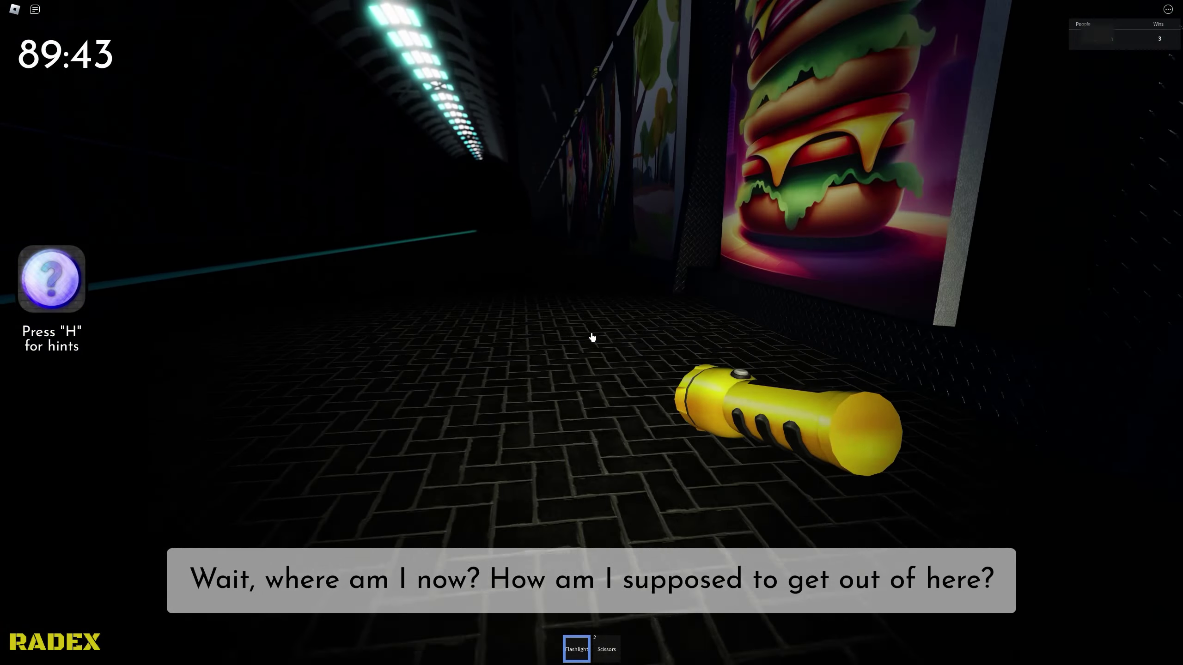
pyautogui.press('w')
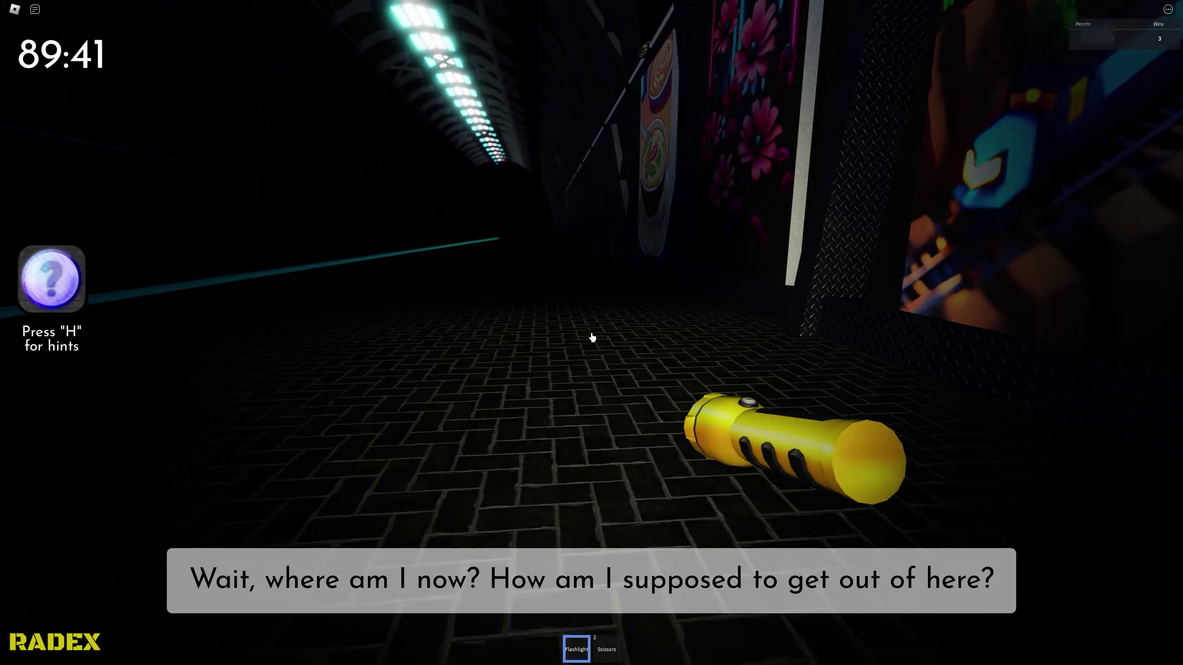
# Relight the flashlight and walk up to the metal panel on the train.
pyautogui.press('1')
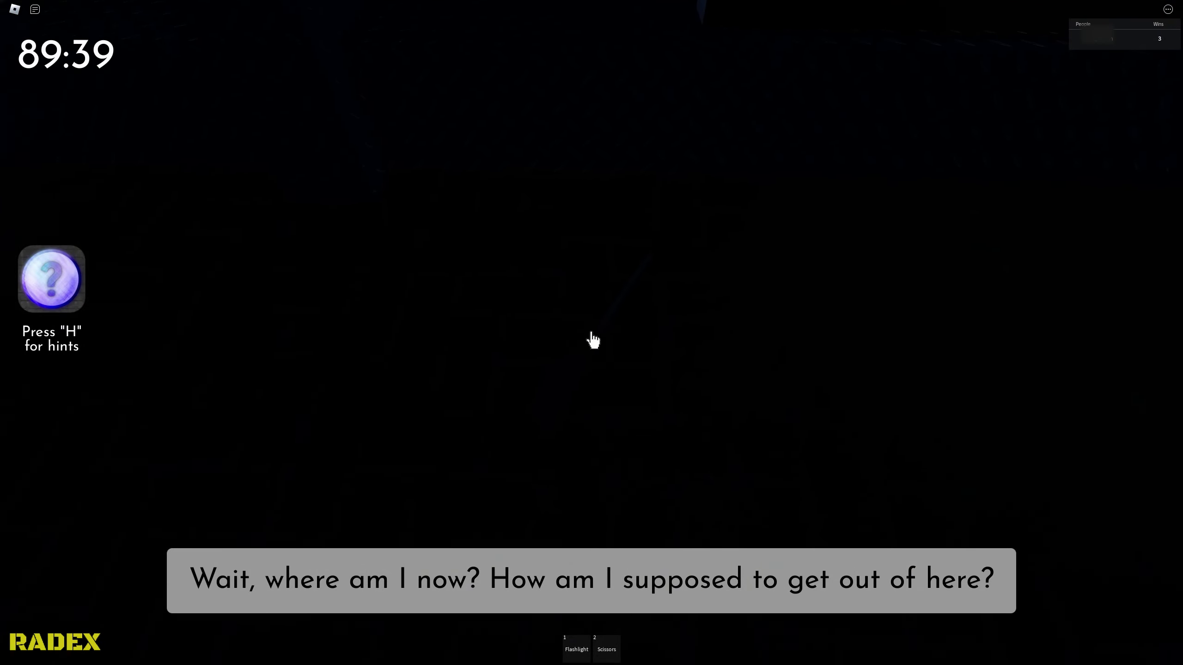
pyautogui.press('1')
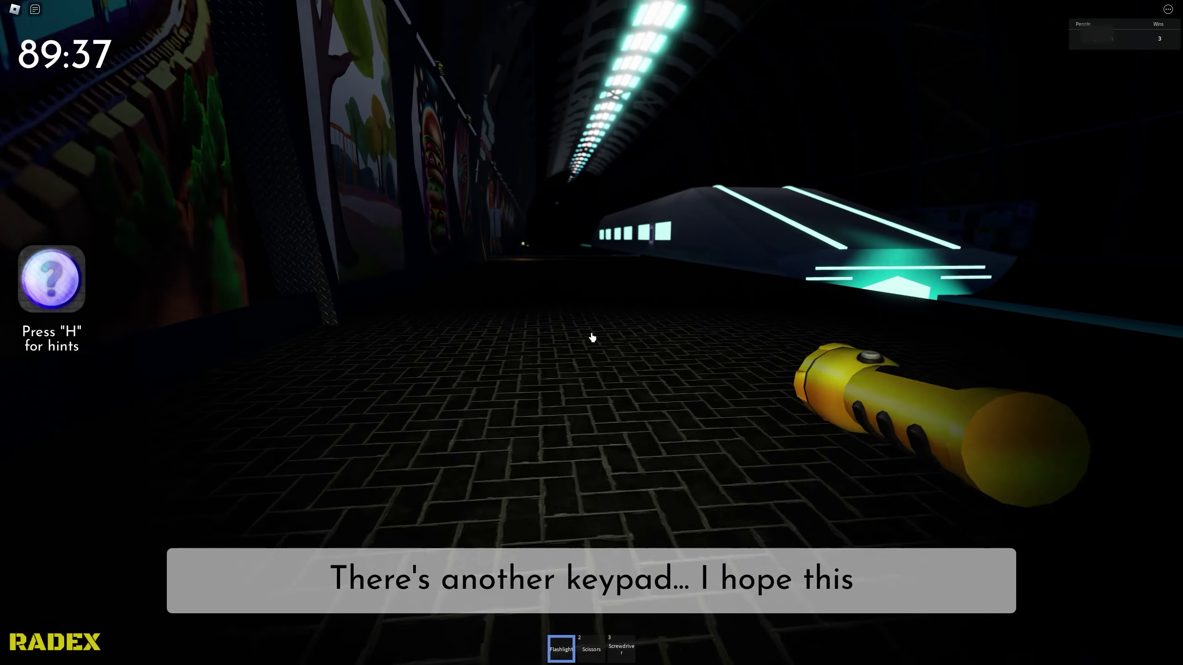
pyautogui.press('w')
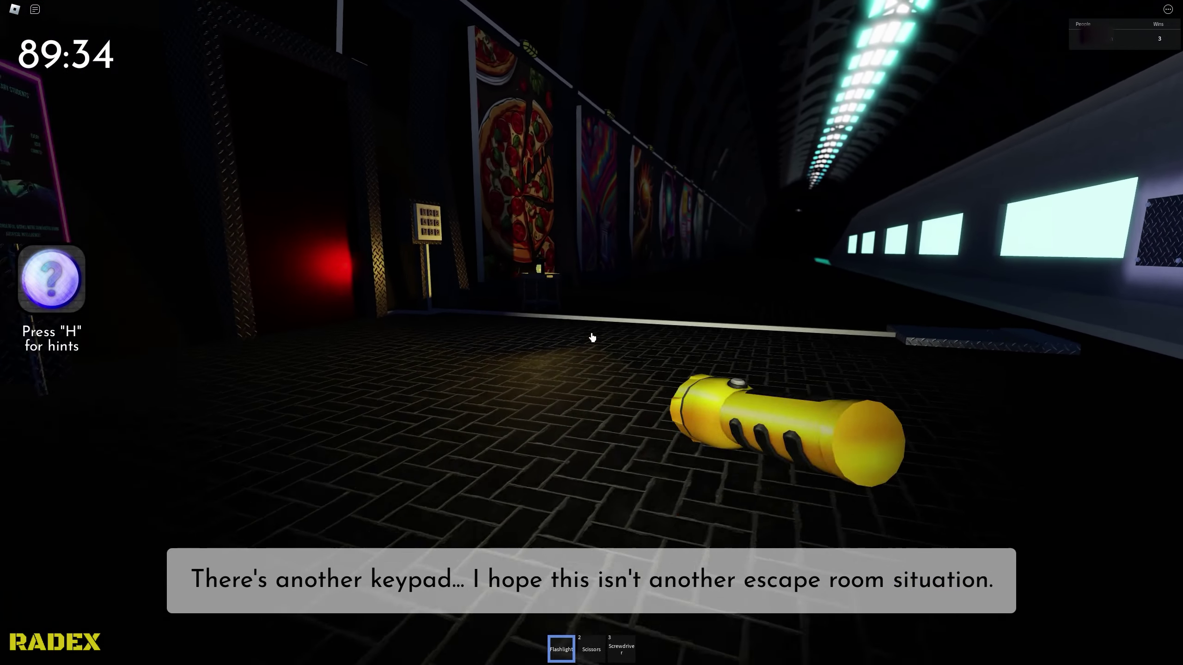
pyautogui.press('w')
# Unscrew the train's metal panel with the screwdriver and inspect the exposed coloured wires.
pyautogui.press('e')
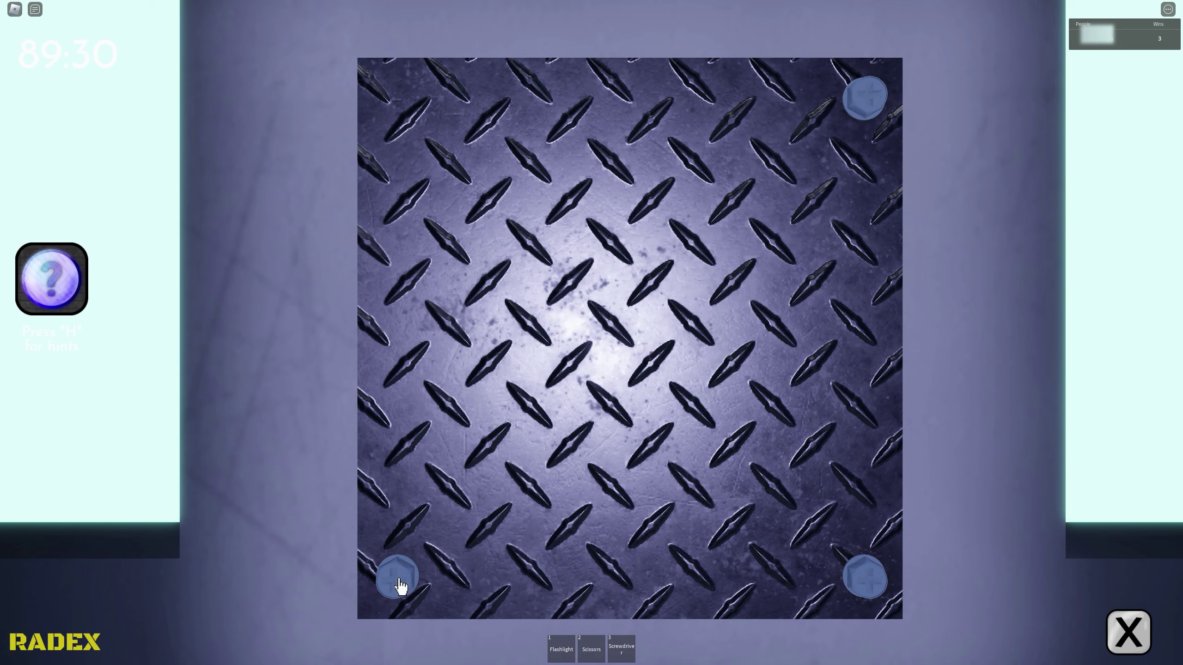
pyautogui.click(867, 111)
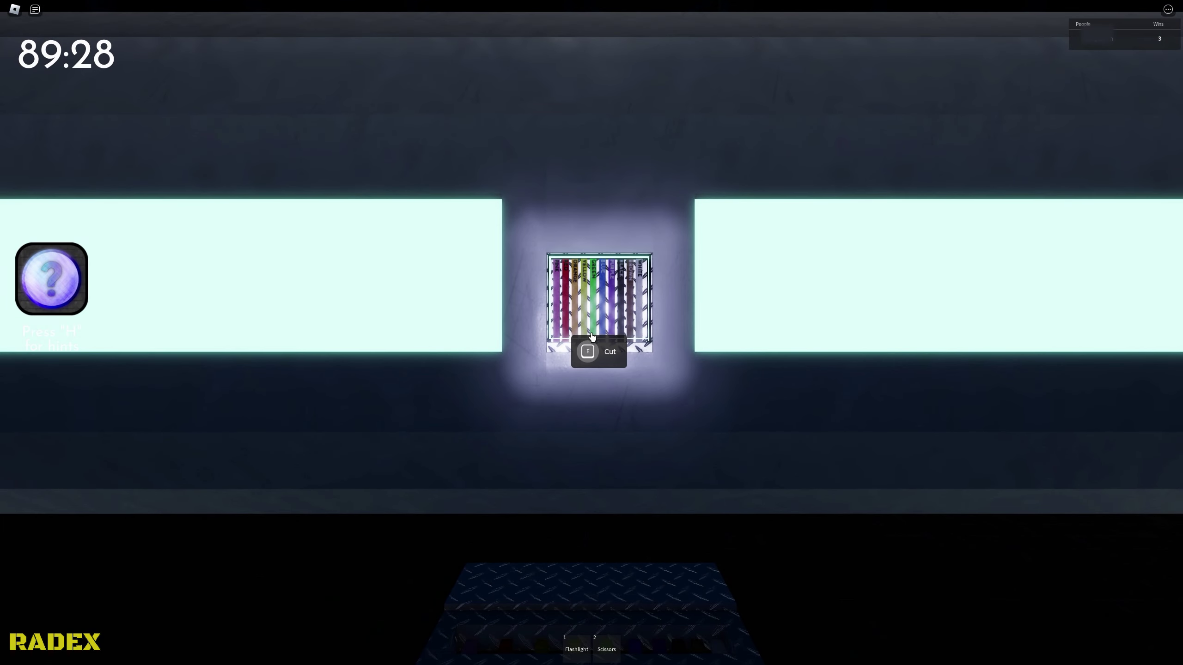
pyautogui.press('e')
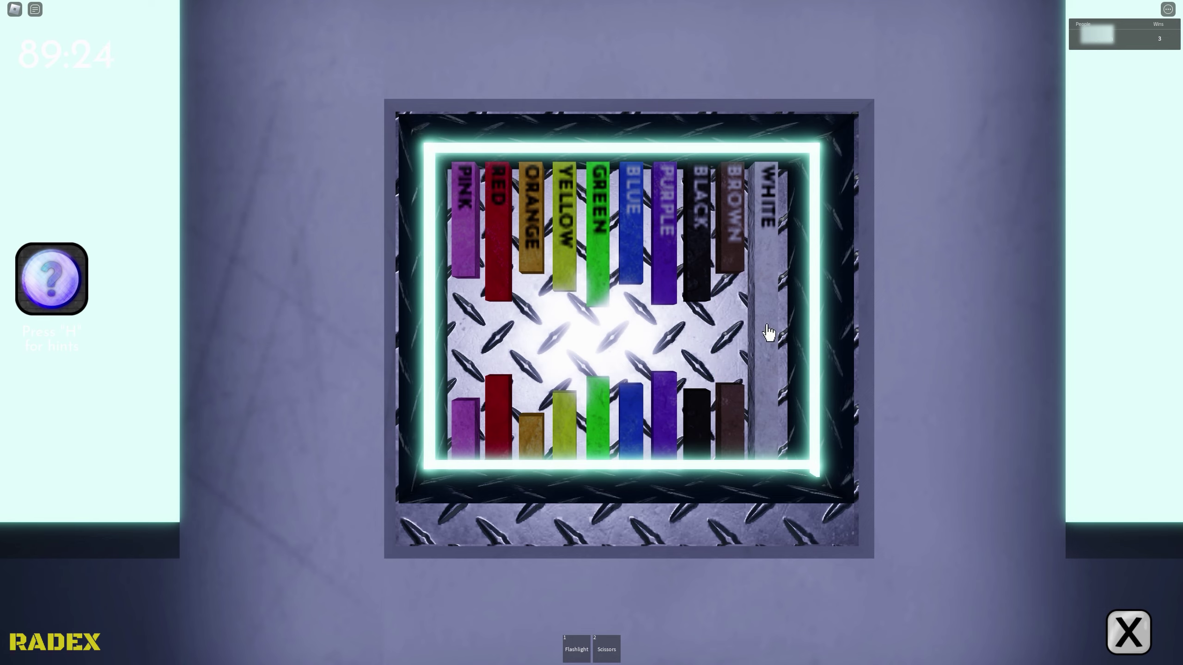
# Cut the white wire, then reconnect the brown wire in the close-up view.
pyautogui.click(770, 333)
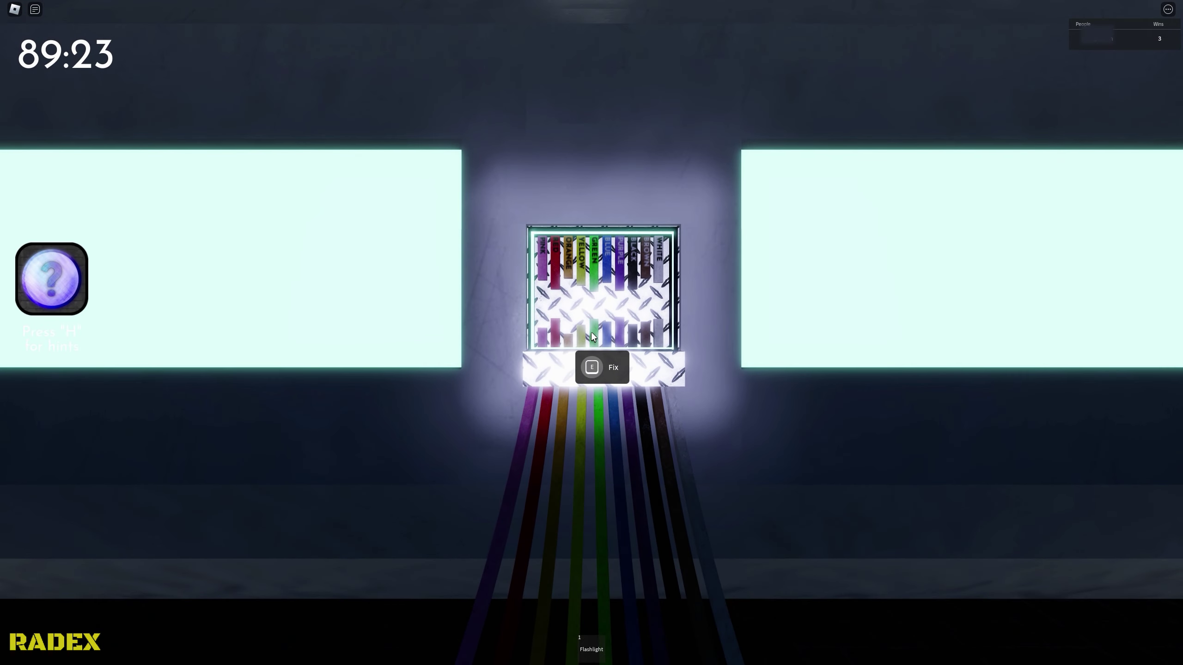
pyautogui.press('e')
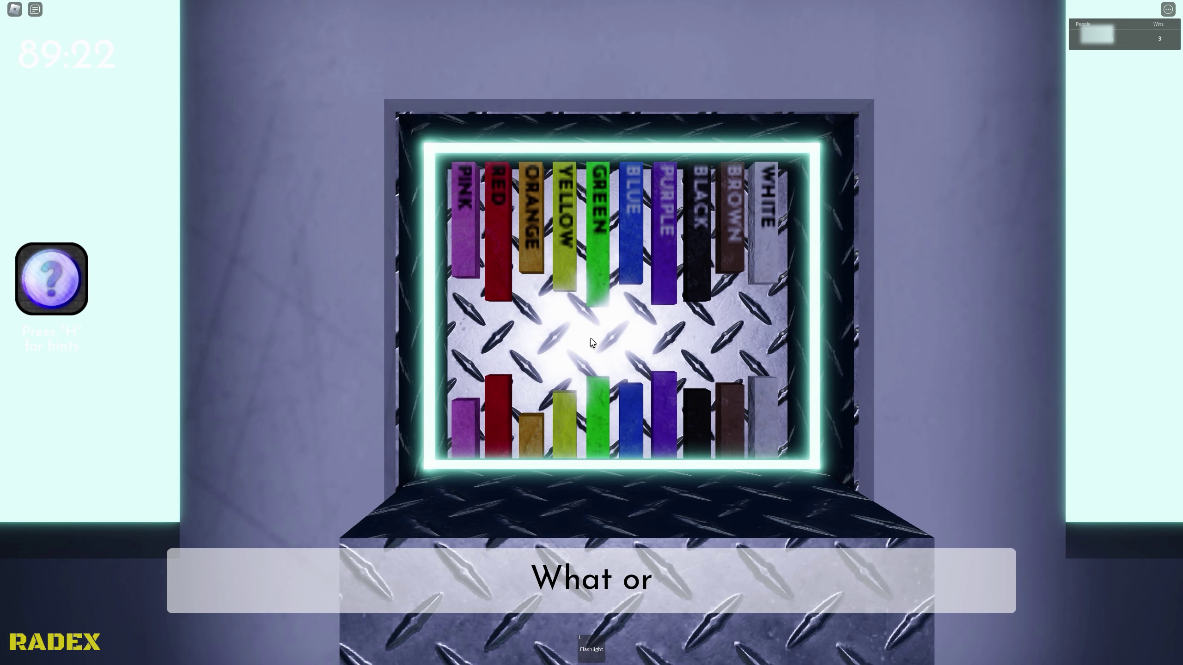
pyautogui.click(735, 196)
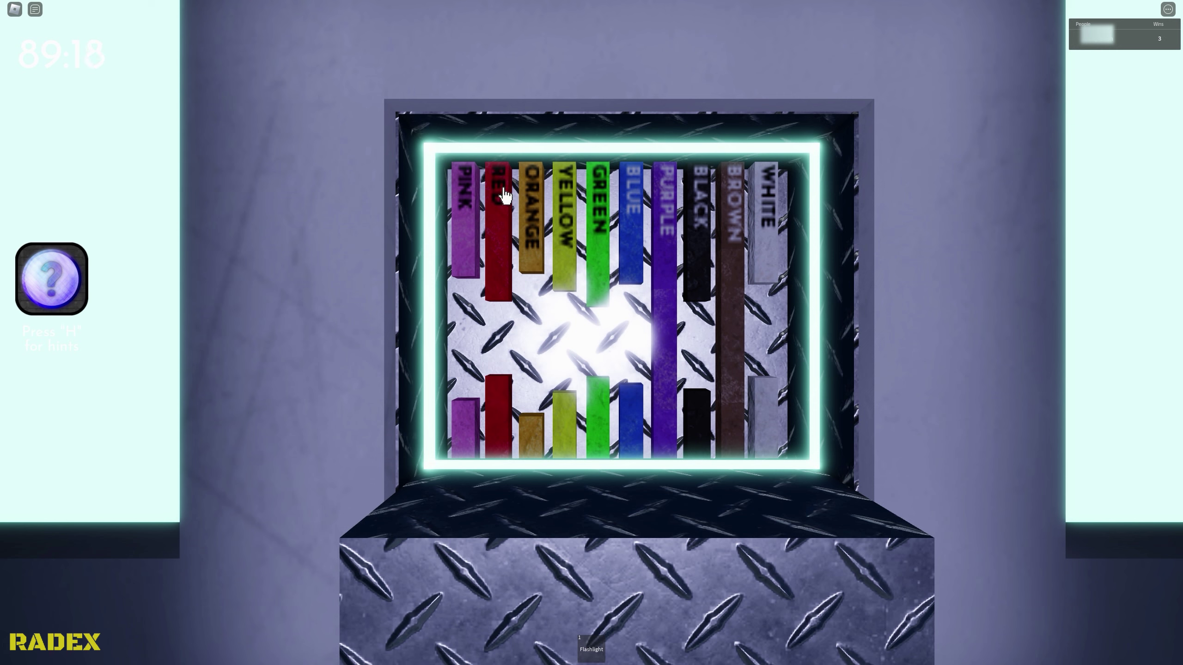